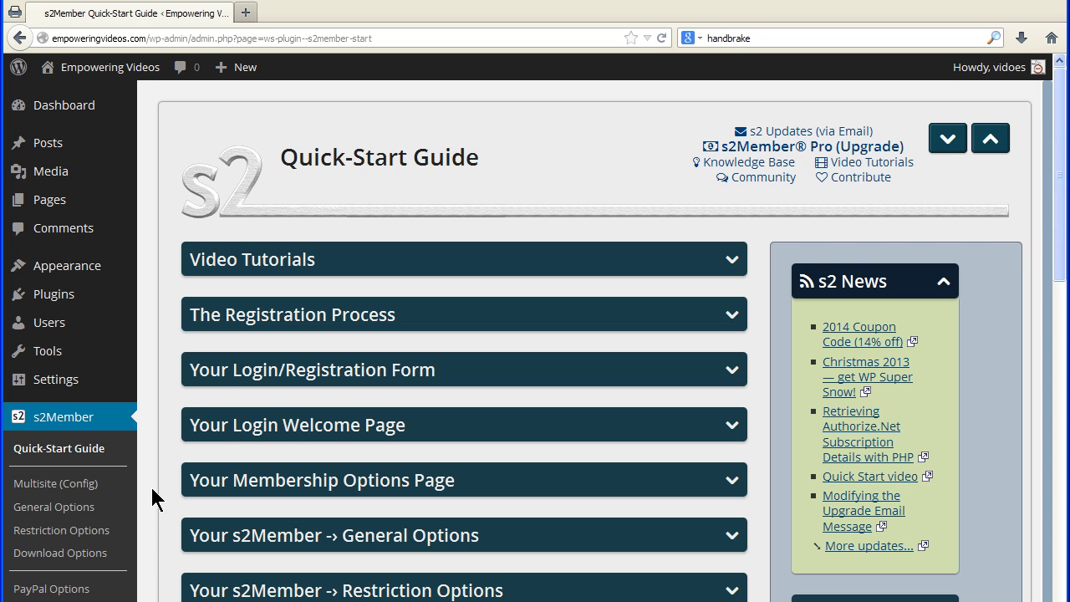
# Copy the IPN URL from the PayPal IPN Integration section of s2Member's PayPal Options
pyautogui.scroll(-4, 153, 499)
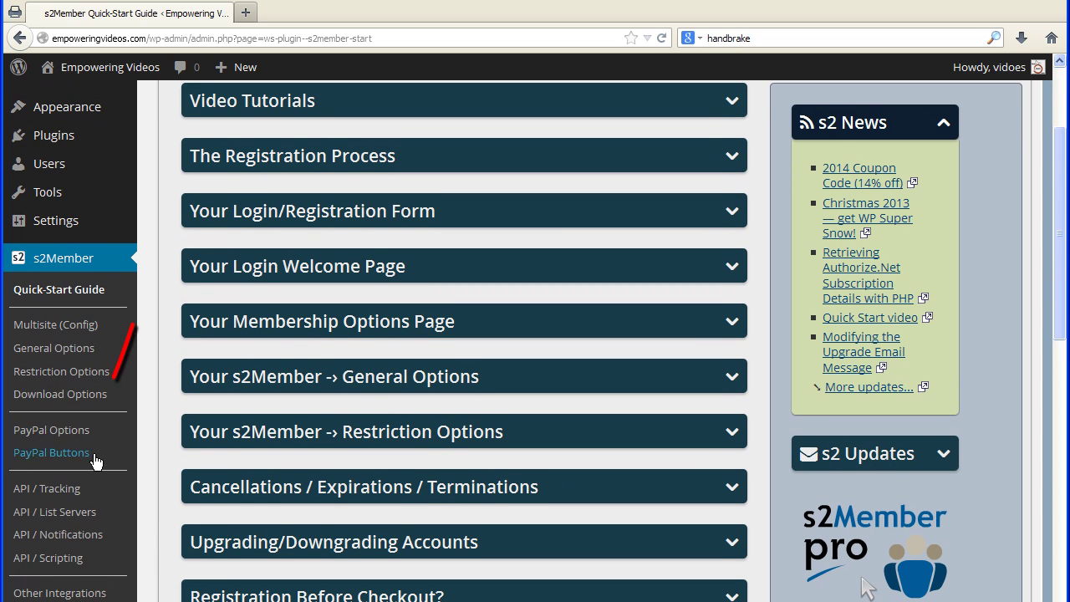
pyautogui.click(73, 430)
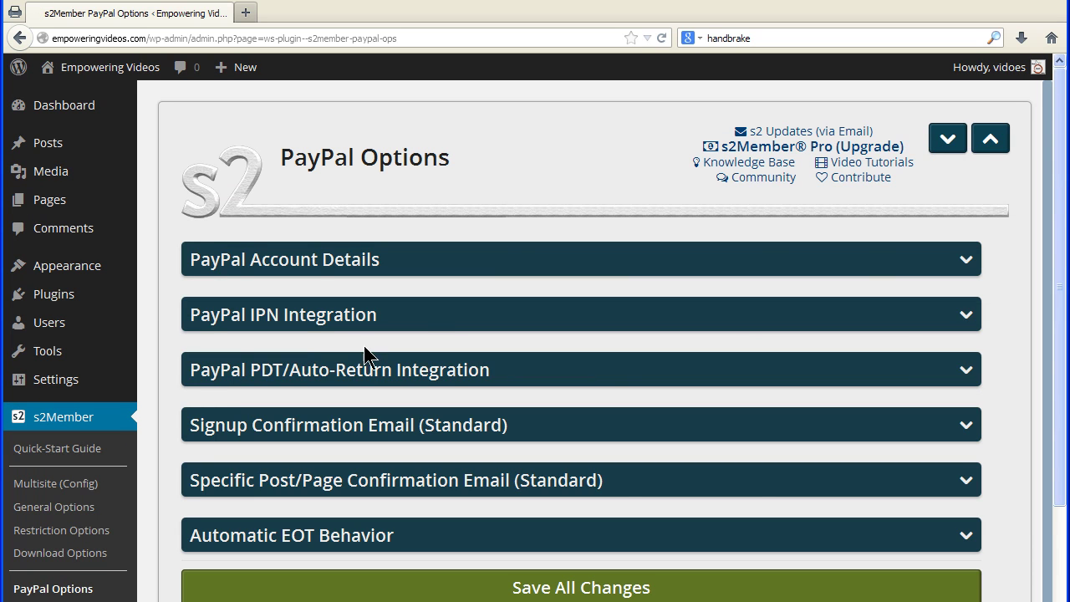
pyautogui.click(451, 316)
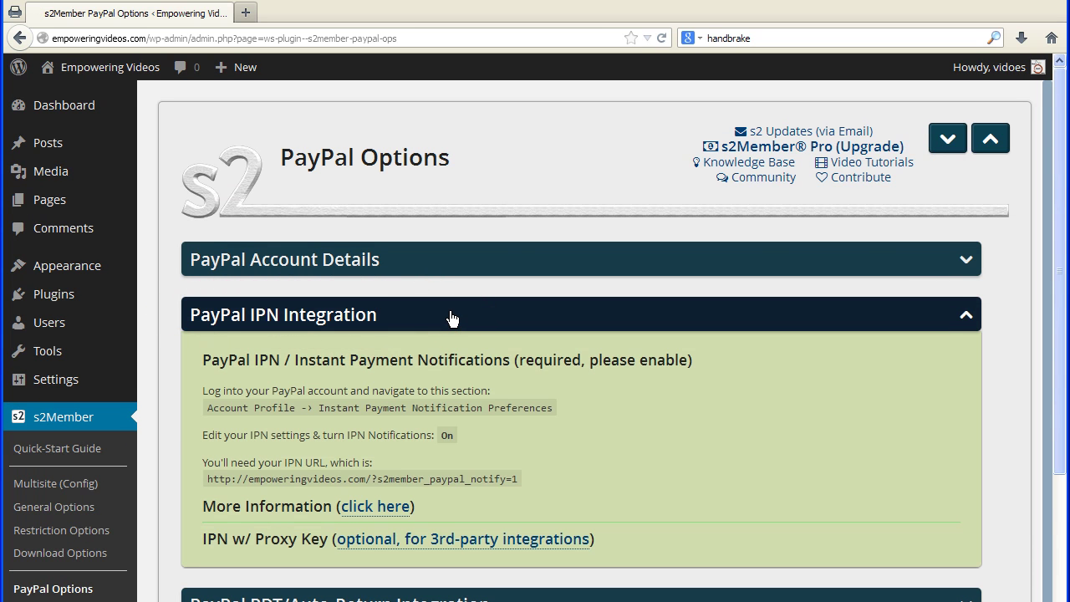
pyautogui.scroll(-3, 450, 316)
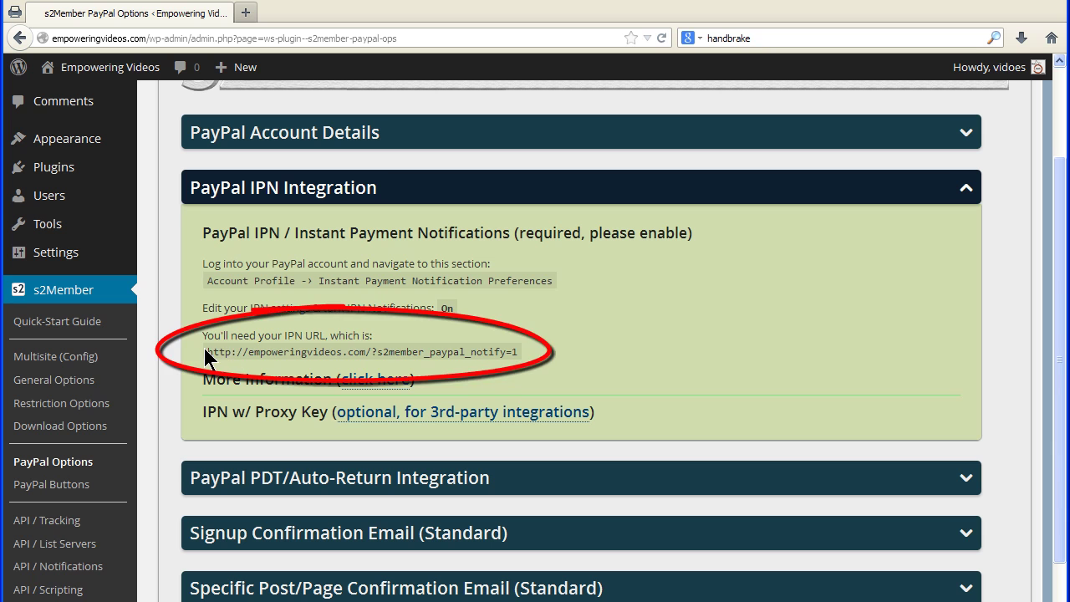
pyautogui.moveTo(204, 349); pyautogui.dragTo(523, 352)
pyautogui.rightClick(480, 354)
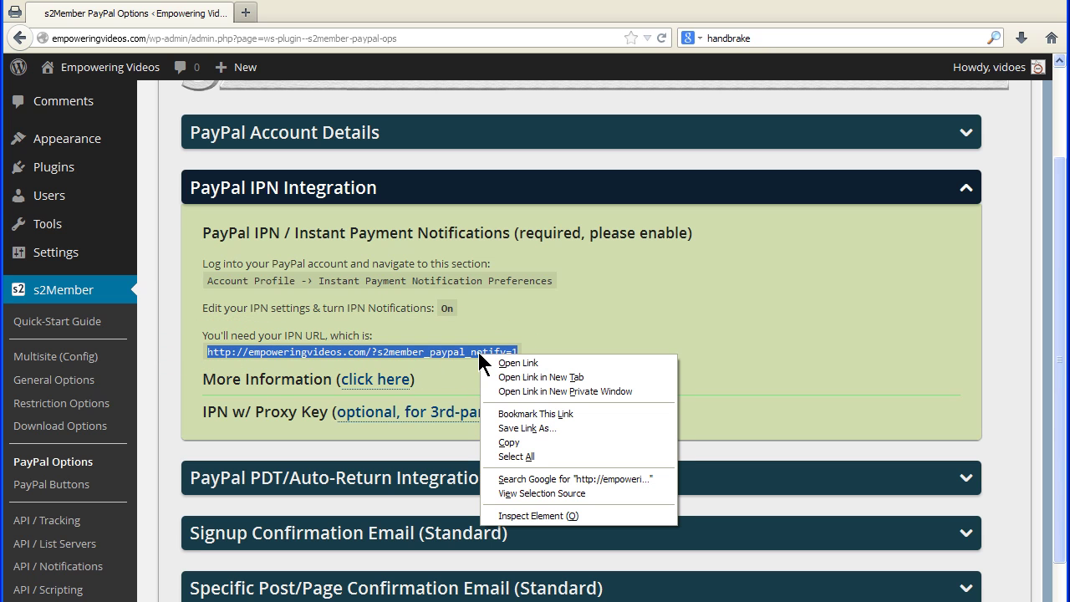
pyautogui.click(506, 443)
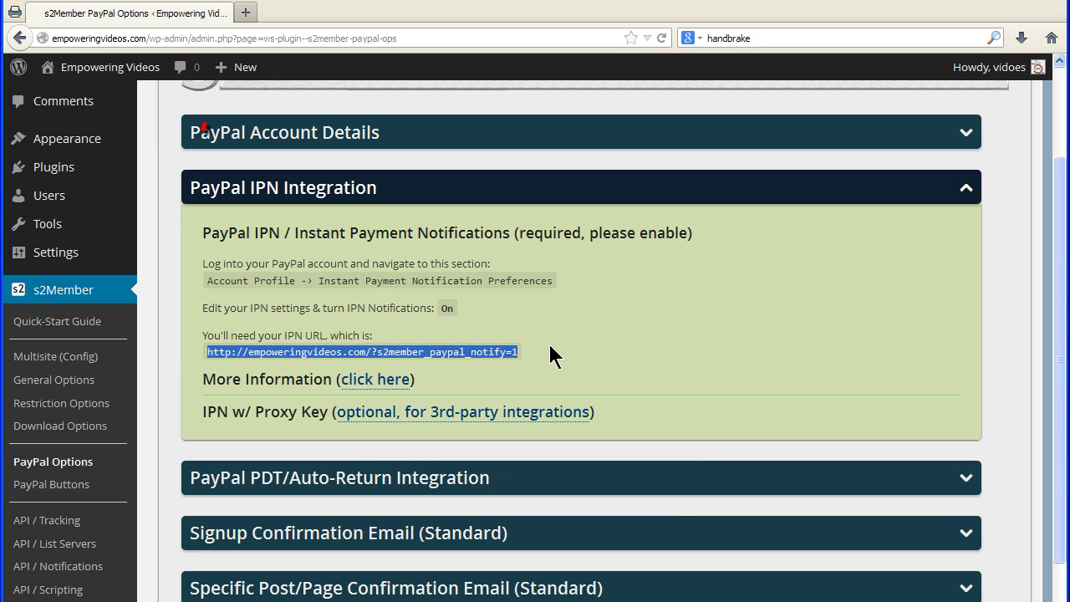
# Log into the PayPal Sandbox business test account with its email and password
pyautogui.click(245, 12)
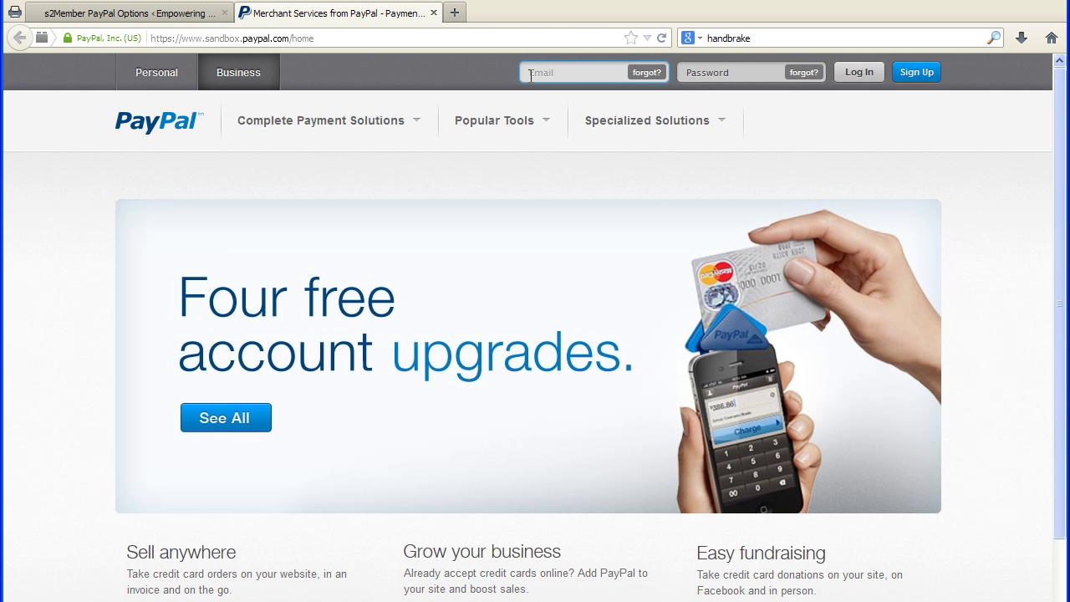
pyautogui.hotkey('ctrl', 'v')
pyautogui.click(744, 73)
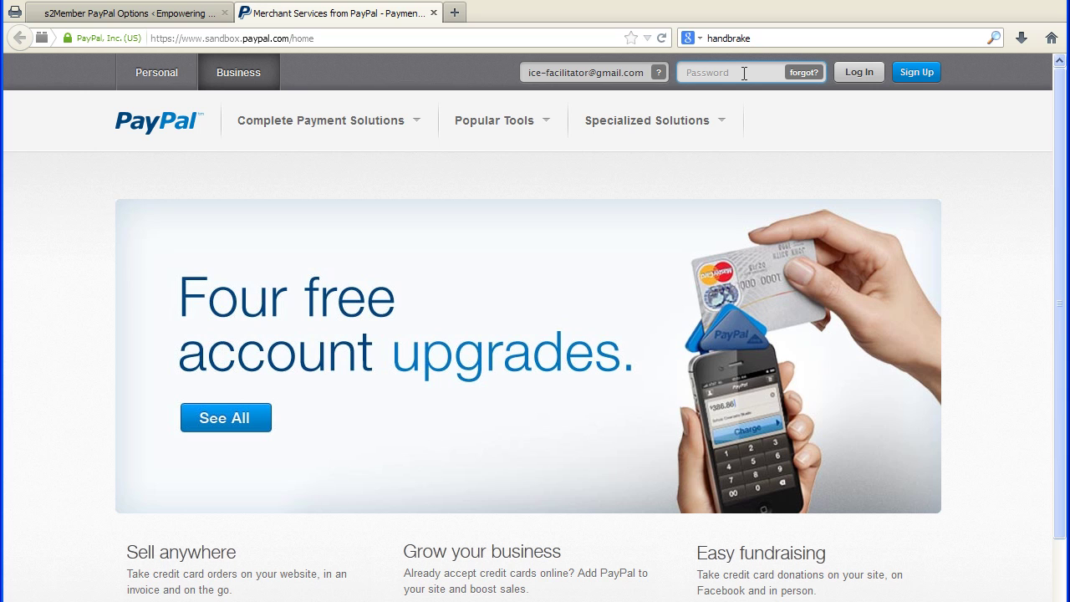
pyautogui.click(872, 74)
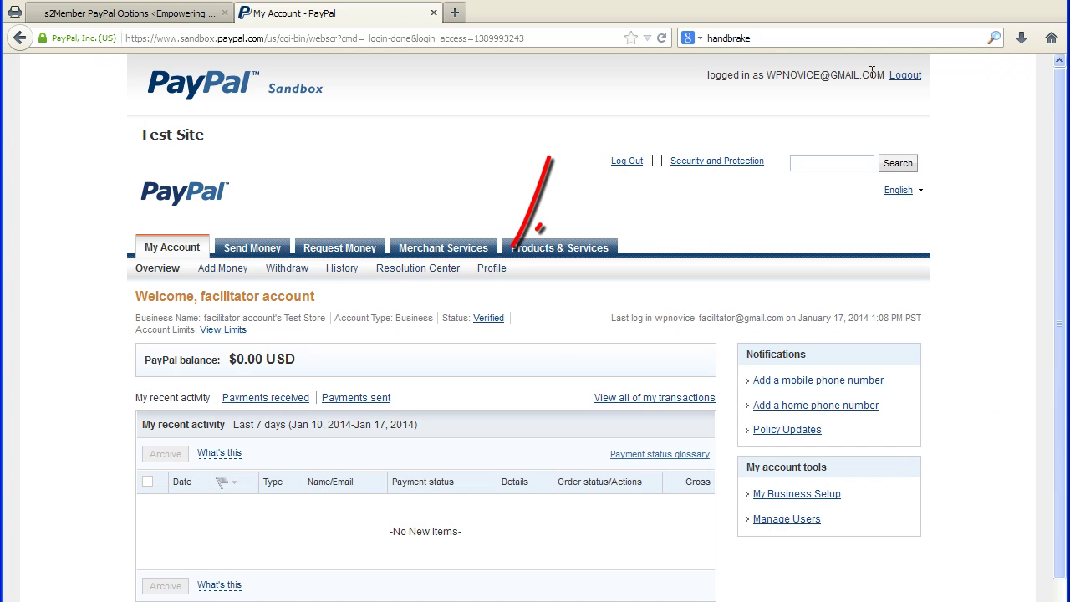
# Go to the Instant Payment Notification page under Profile's My selling tools
pyautogui.click(493, 268)
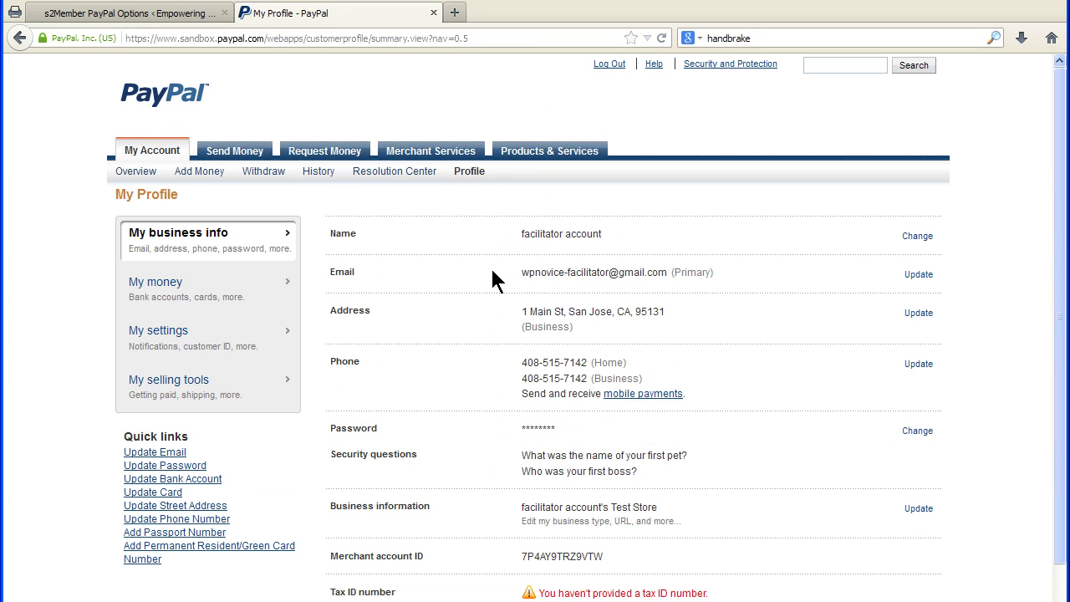
pyautogui.click(168, 386)
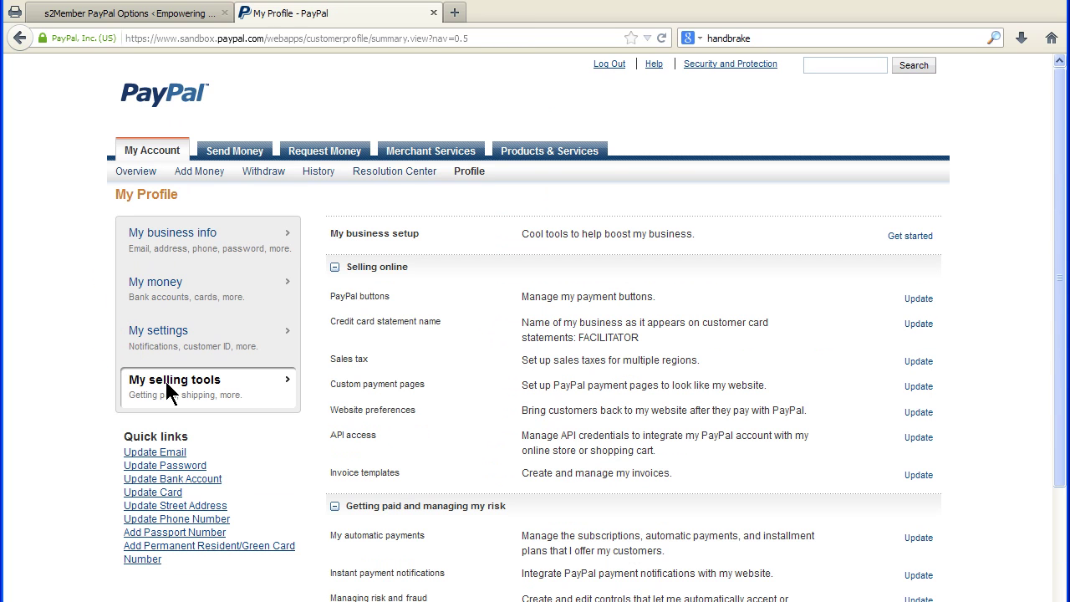
pyautogui.scroll(-3, 172, 387)
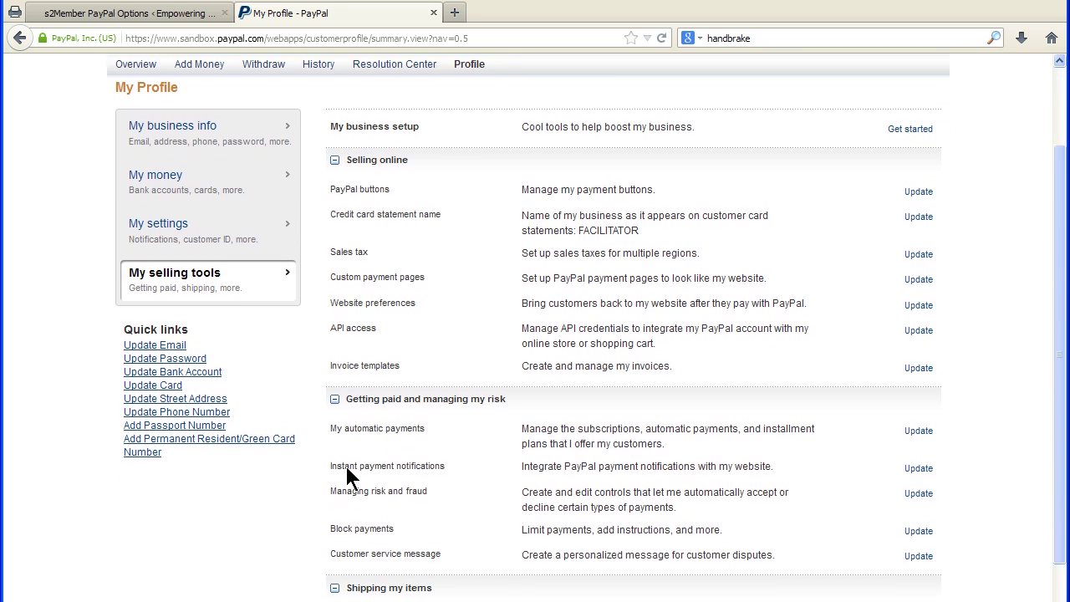
pyautogui.click(913, 449)
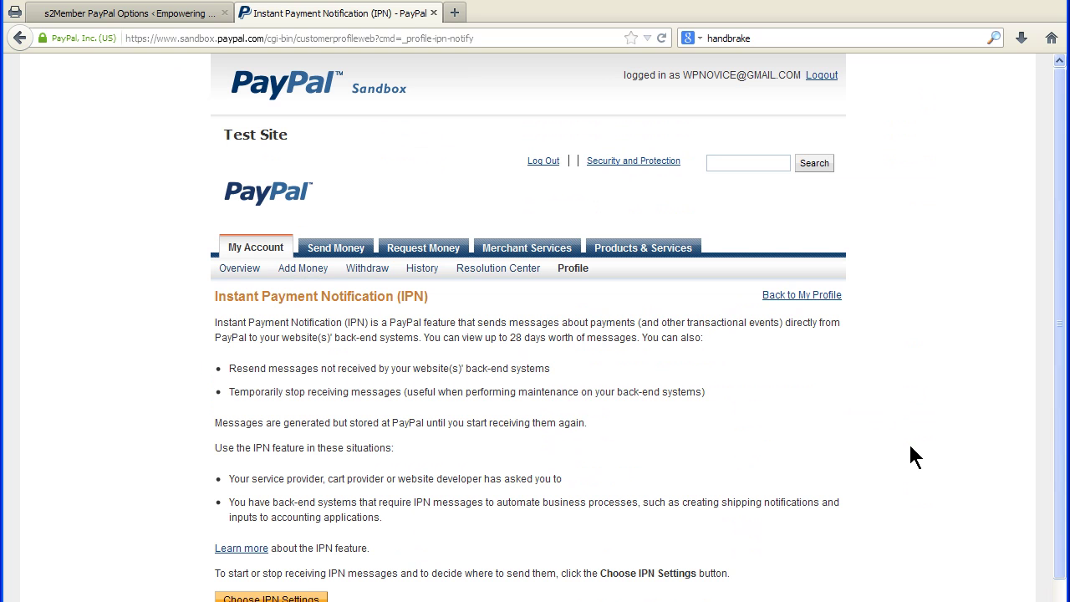
pyautogui.scroll(-2, 910, 447)
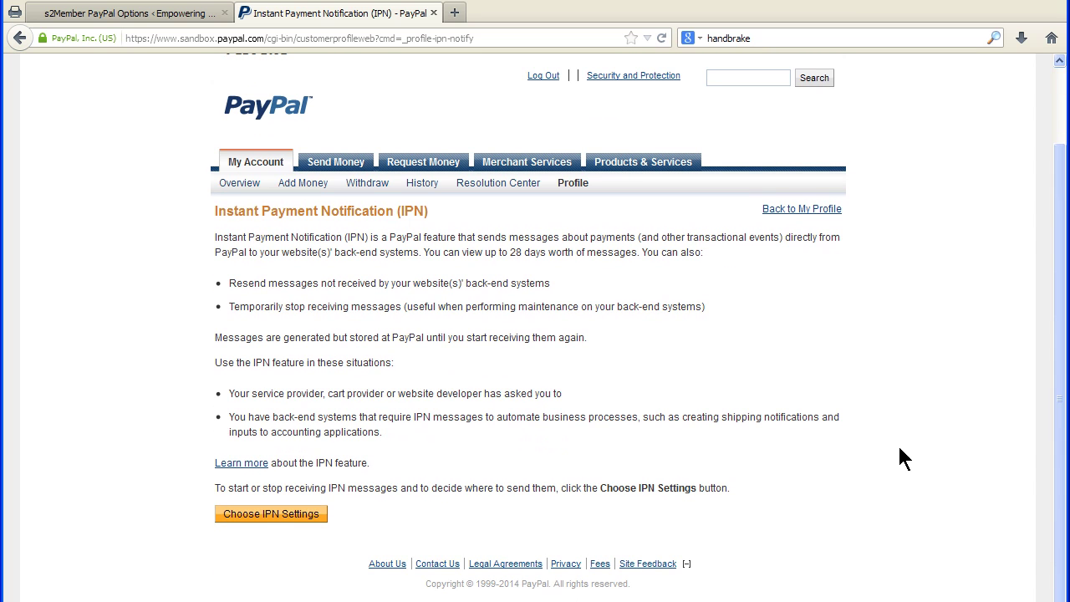
pyautogui.click(276, 514)
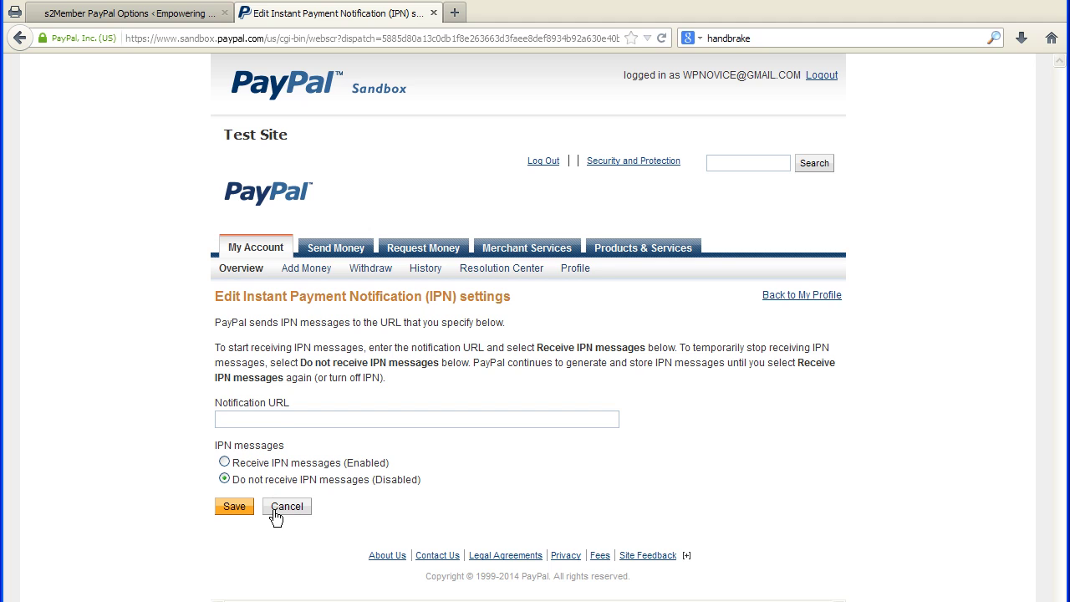
pyautogui.click(279, 418)
pyautogui.rightClick(279, 418)
pyautogui.click(309, 479)
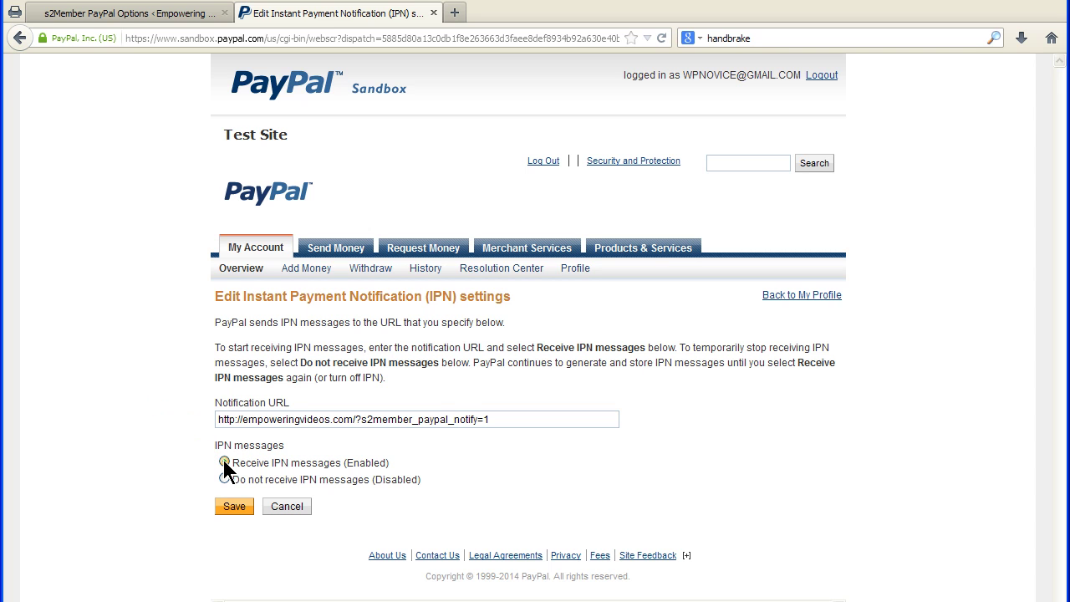
pyautogui.click(234, 507)
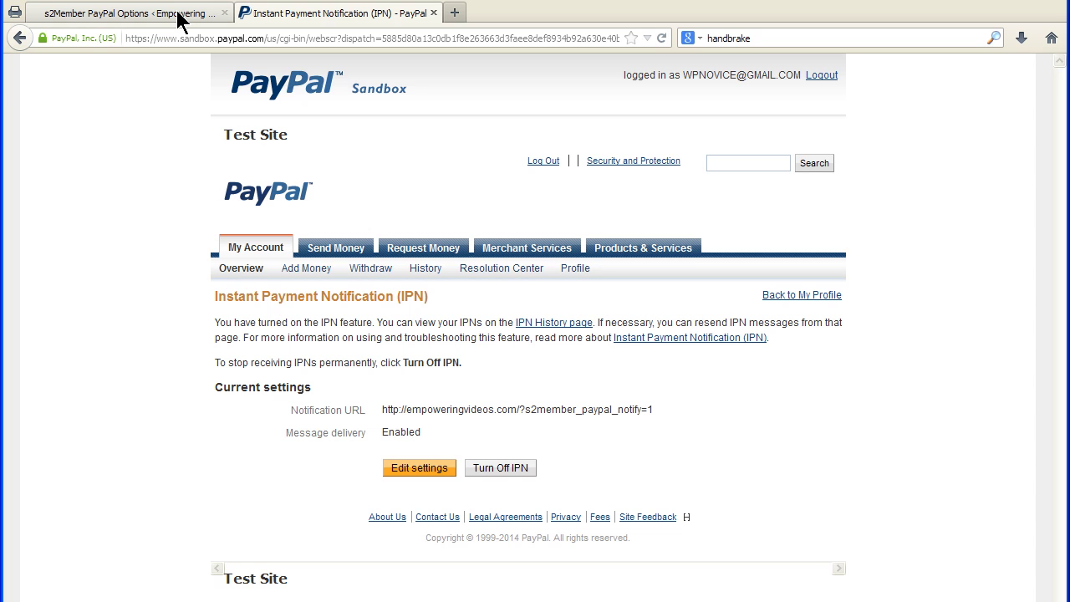
# Collapse IPN Integration, expand PDT/Auto-Return Integration, and copy its Auto-Return URL in s2Member
pyautogui.click(178, 19)
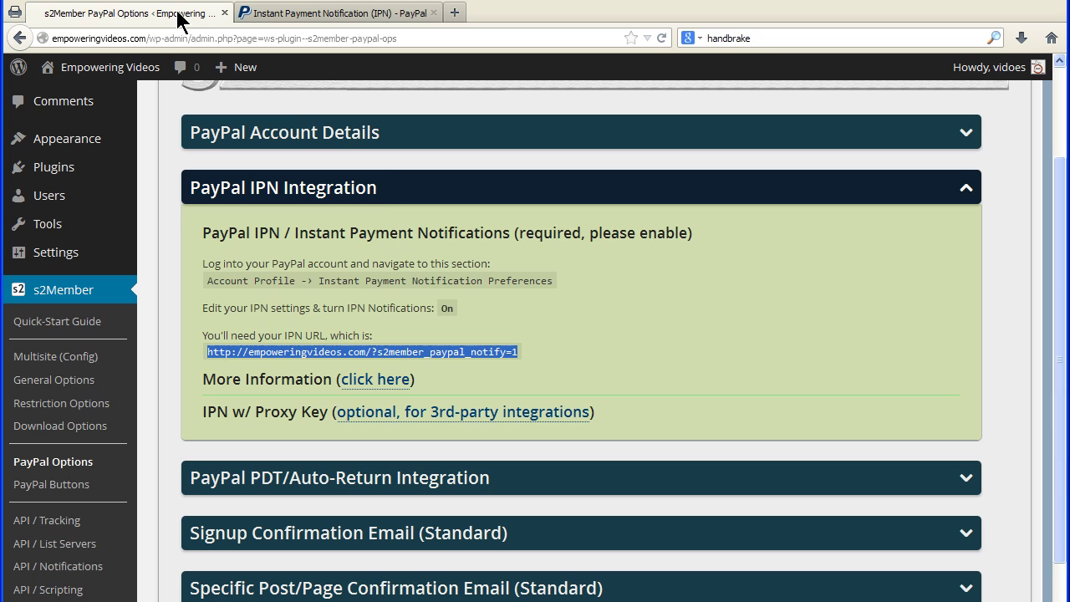
pyautogui.click(397, 199)
pyautogui.click(509, 245)
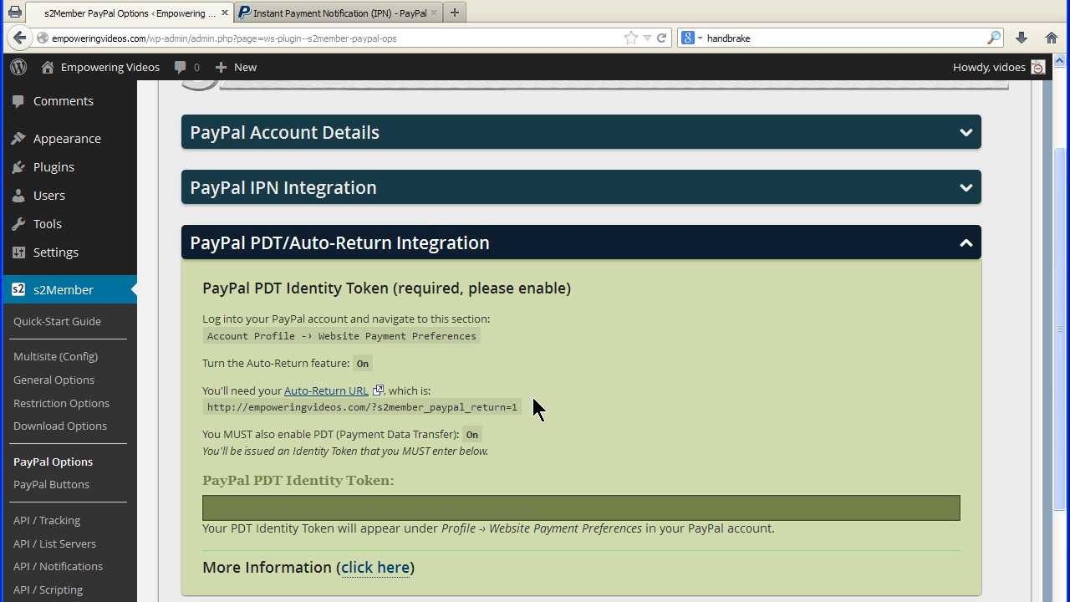
pyautogui.moveTo(516, 407); pyautogui.dragTo(204, 408)
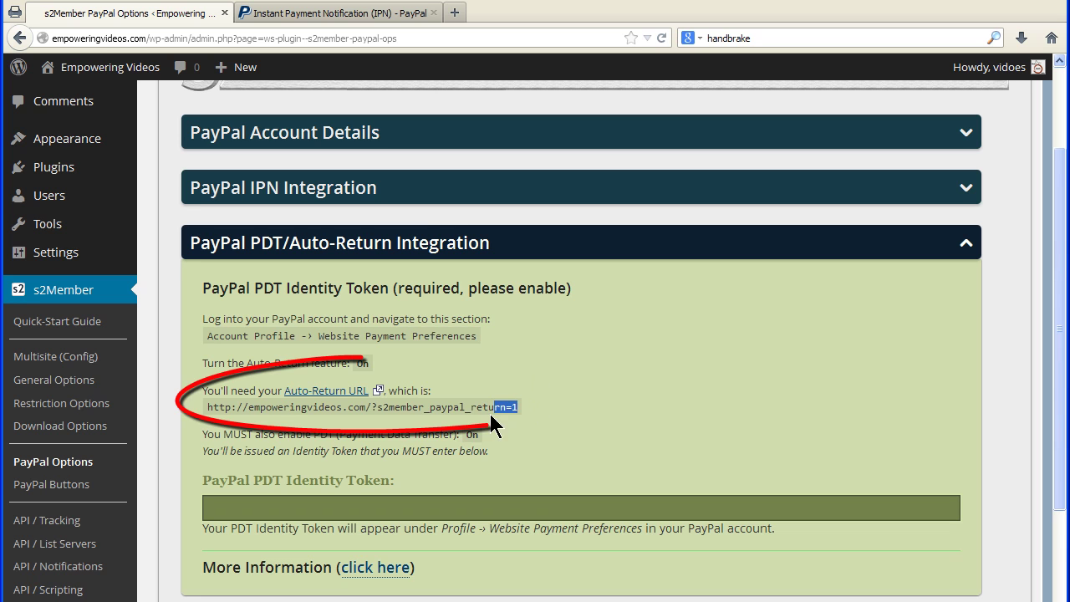
pyautogui.rightClick(264, 408)
pyautogui.click(294, 497)
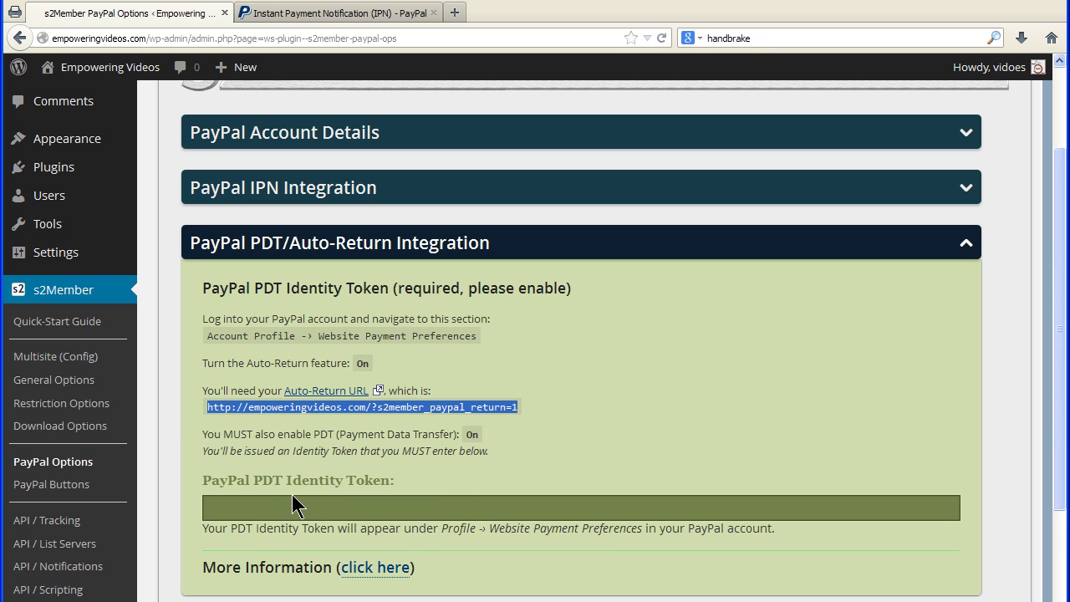
pyautogui.click(541, 440)
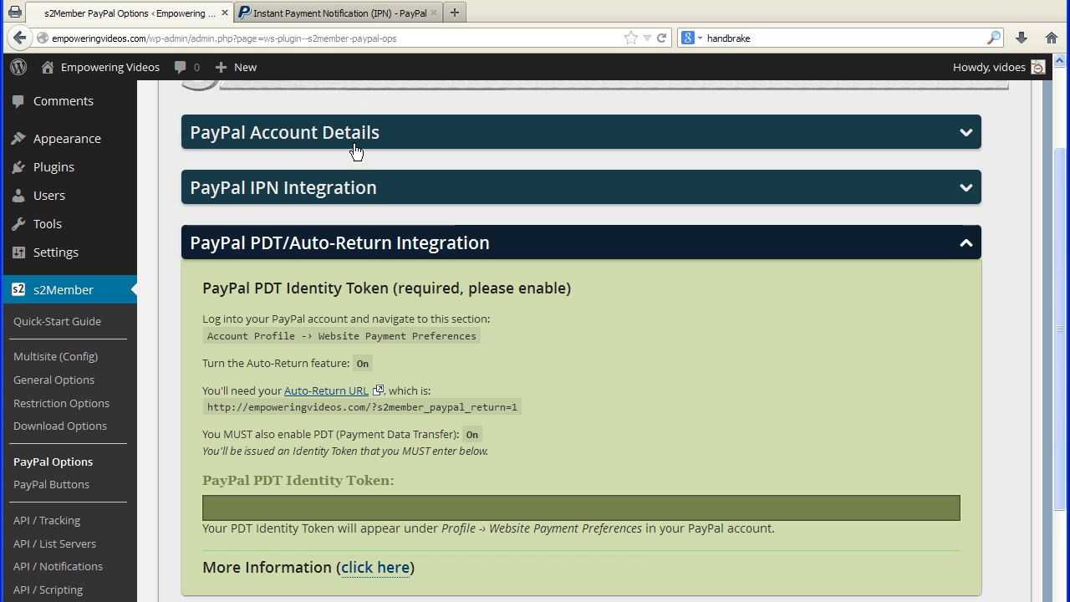
# Turn Auto Return on in website payment preferences with the s2Member Return URL
pyautogui.click(352, 18)
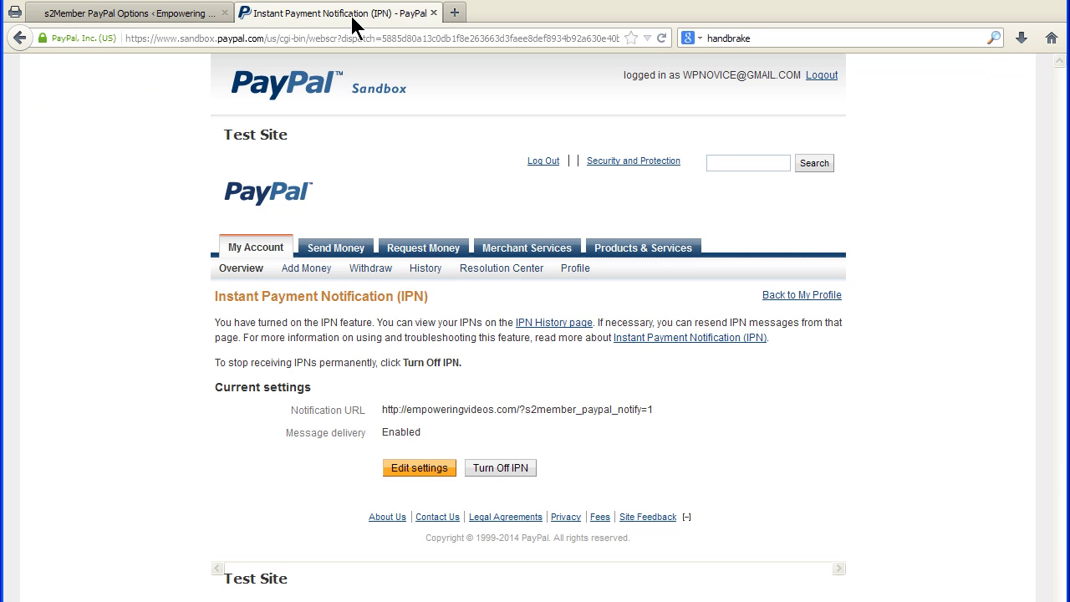
pyautogui.click(575, 268)
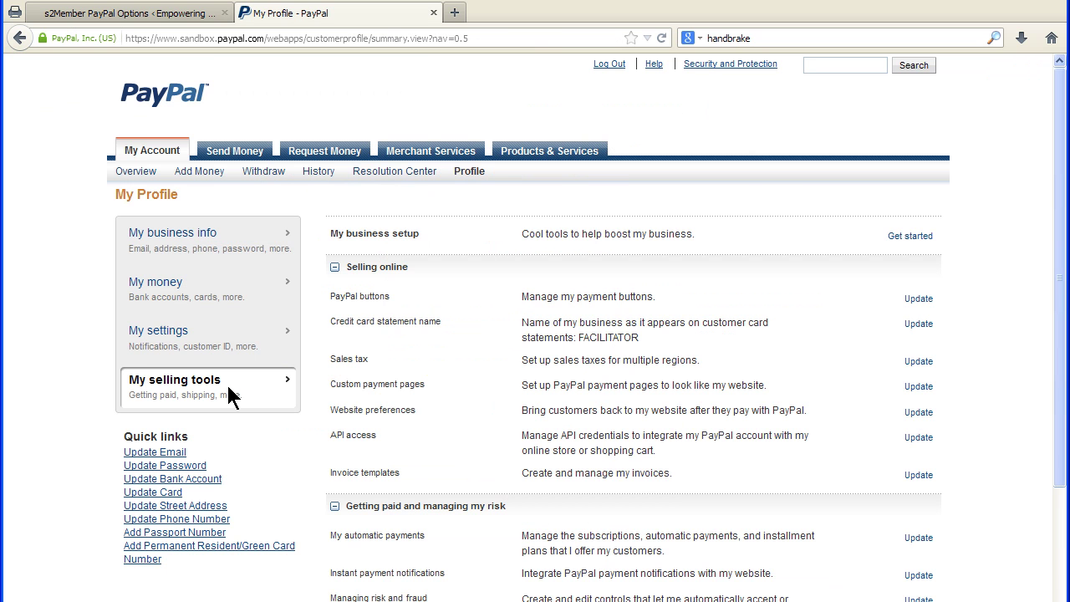
pyautogui.click(917, 414)
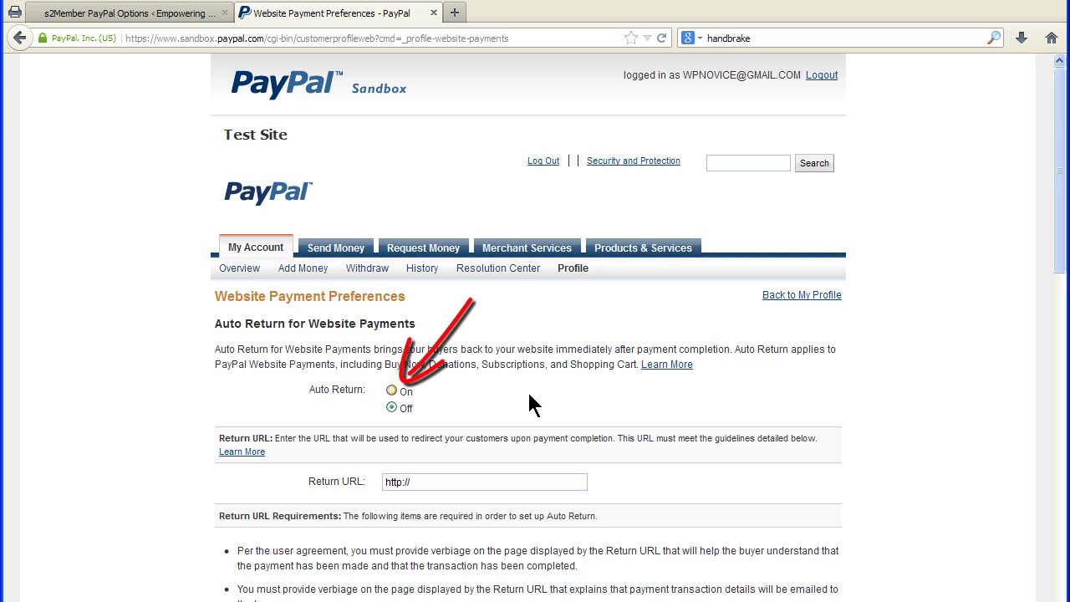
pyautogui.click(392, 390)
pyautogui.moveTo(421, 482); pyautogui.dragTo(385, 481)
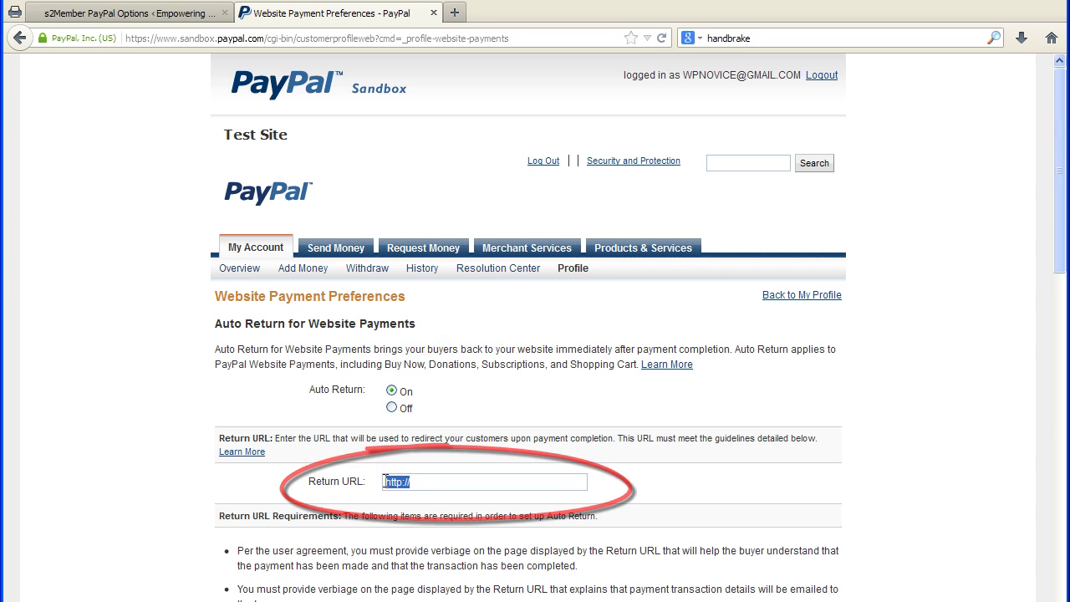
pyautogui.rightClick(399, 481)
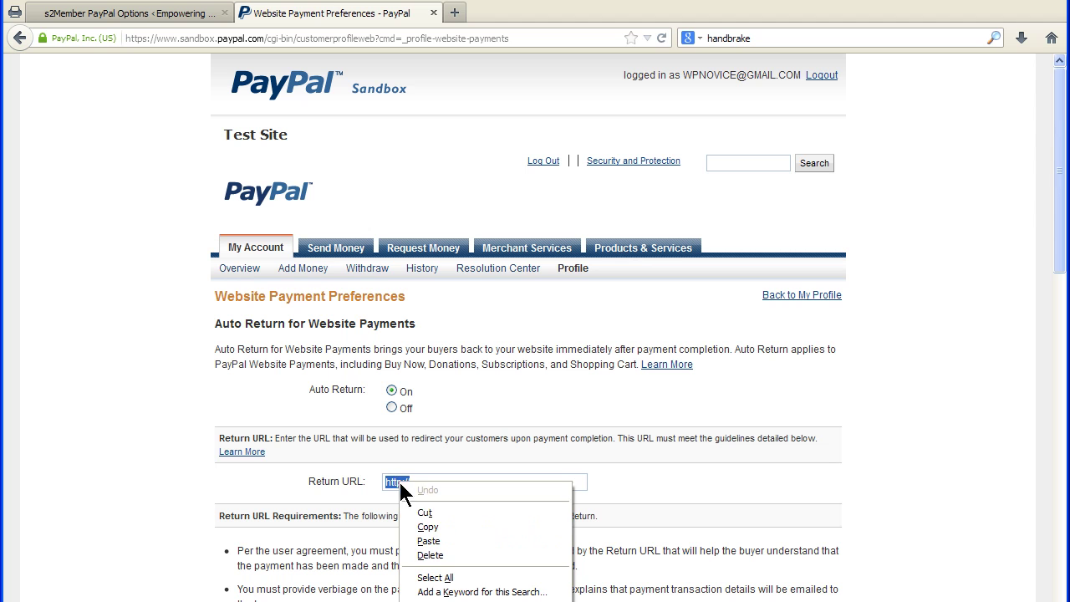
pyautogui.click(428, 541)
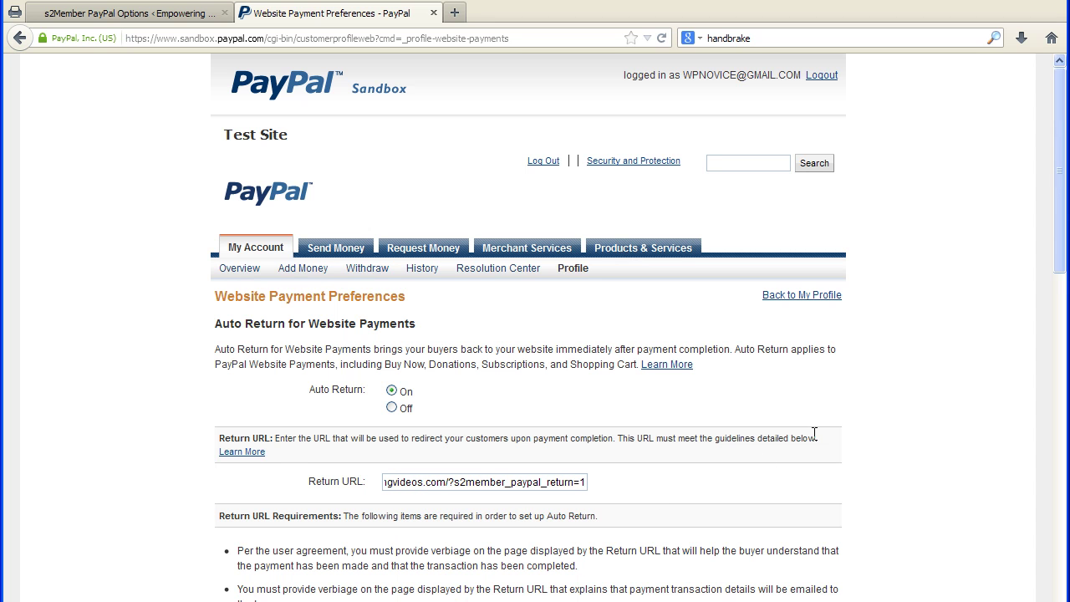
# Turn Payment Data Transfer on and save the website payment preferences
pyautogui.scroll(-3, 966, 350)
pyautogui.scroll(-4, 966, 349)
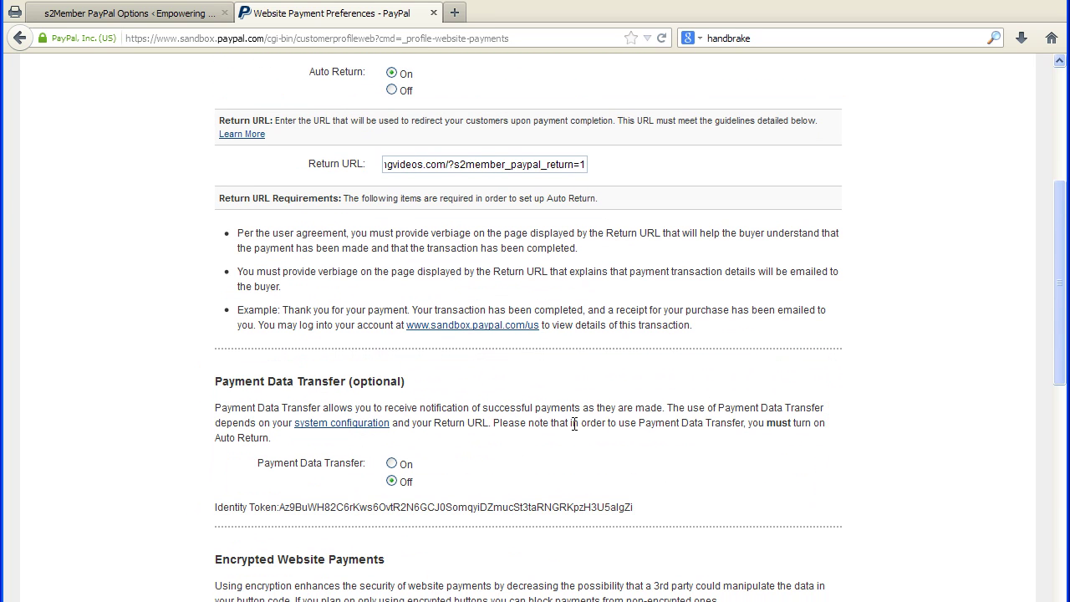
pyautogui.click(391, 464)
pyautogui.scroll(-7, 644, 426)
pyautogui.scroll(-2, 644, 427)
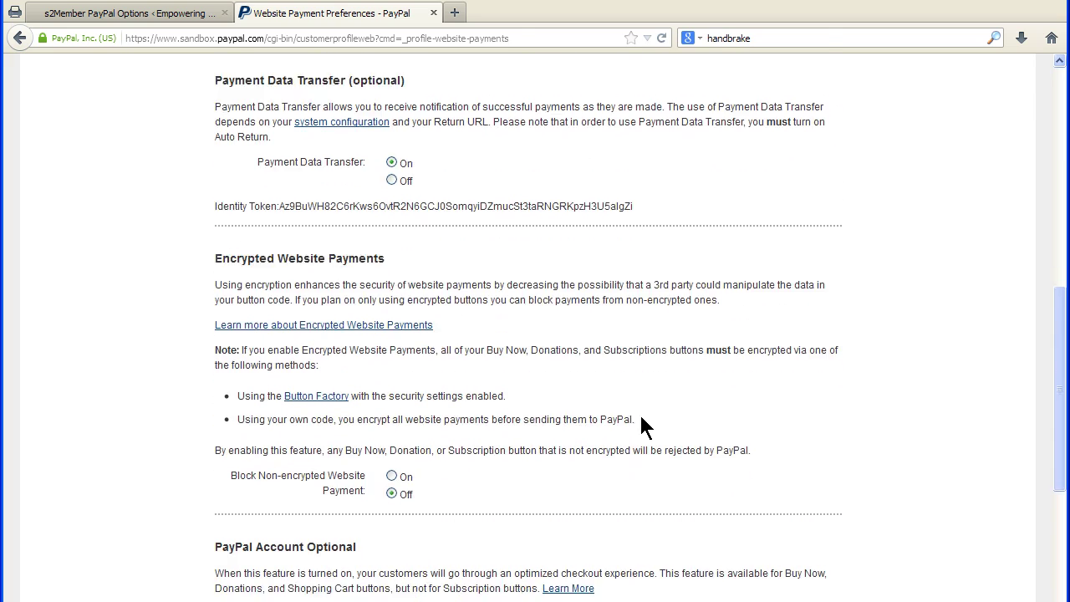
pyautogui.scroll(-5, 644, 427)
pyautogui.scroll(-3, 644, 426)
pyautogui.scroll(-2, 644, 427)
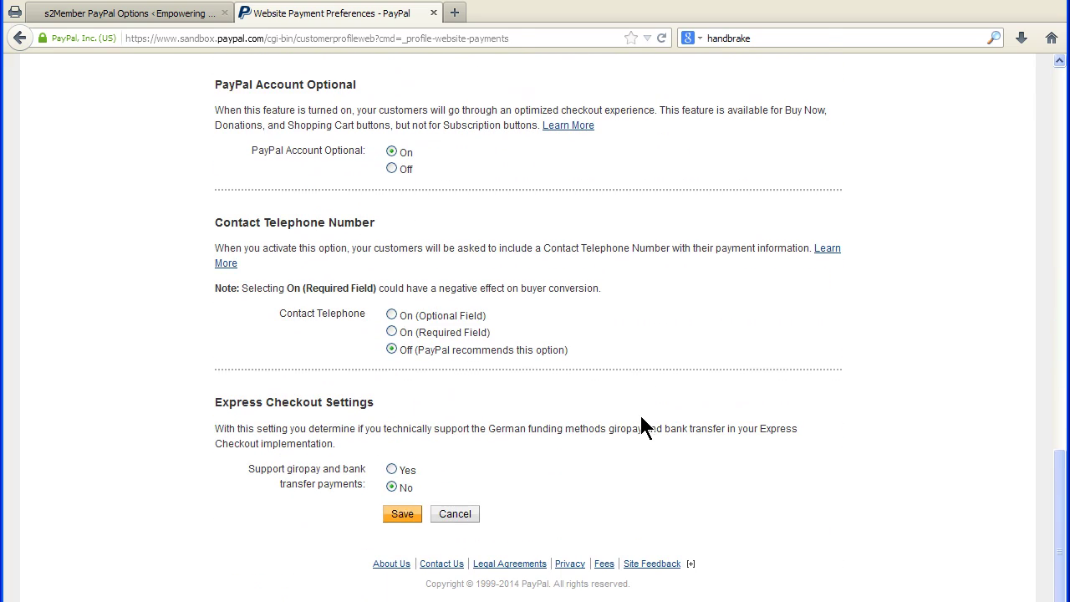
pyautogui.click(400, 515)
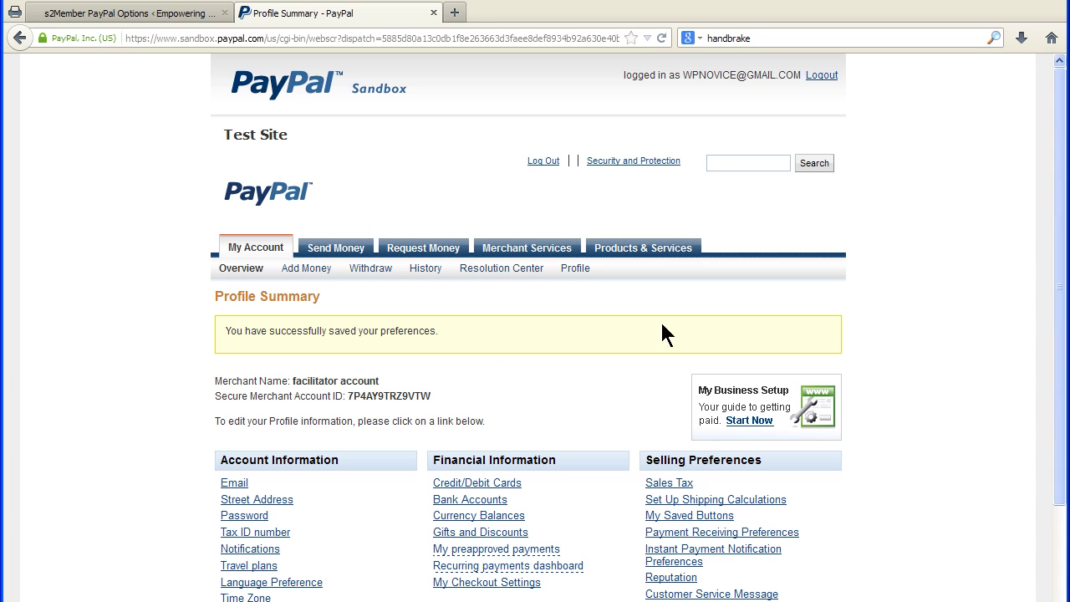
# Copy the Payment Data Transfer Identity Token from the website payment preferences
pyautogui.moveTo(575, 268)
pyautogui.click(587, 269)
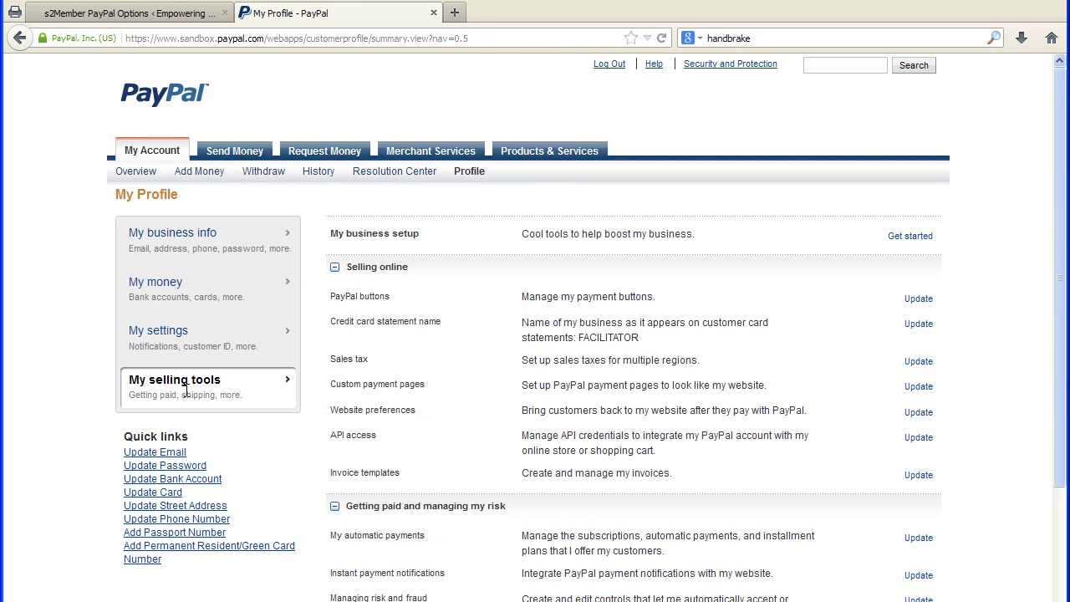
pyautogui.click(918, 413)
pyautogui.scroll(-5, 870, 405)
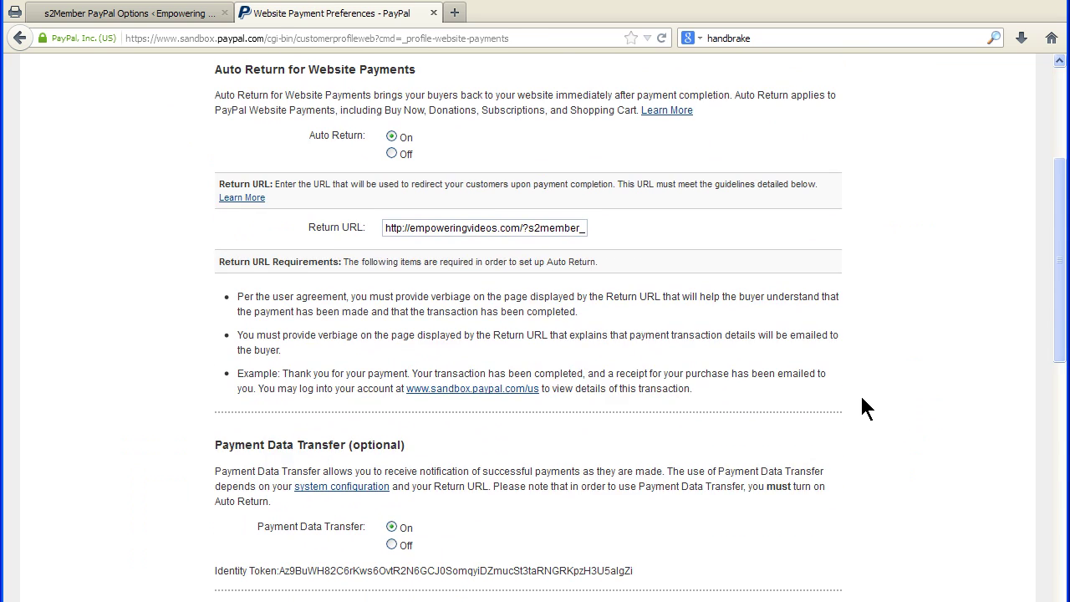
pyautogui.scroll(-4, 862, 399)
pyautogui.scroll(-1, 863, 399)
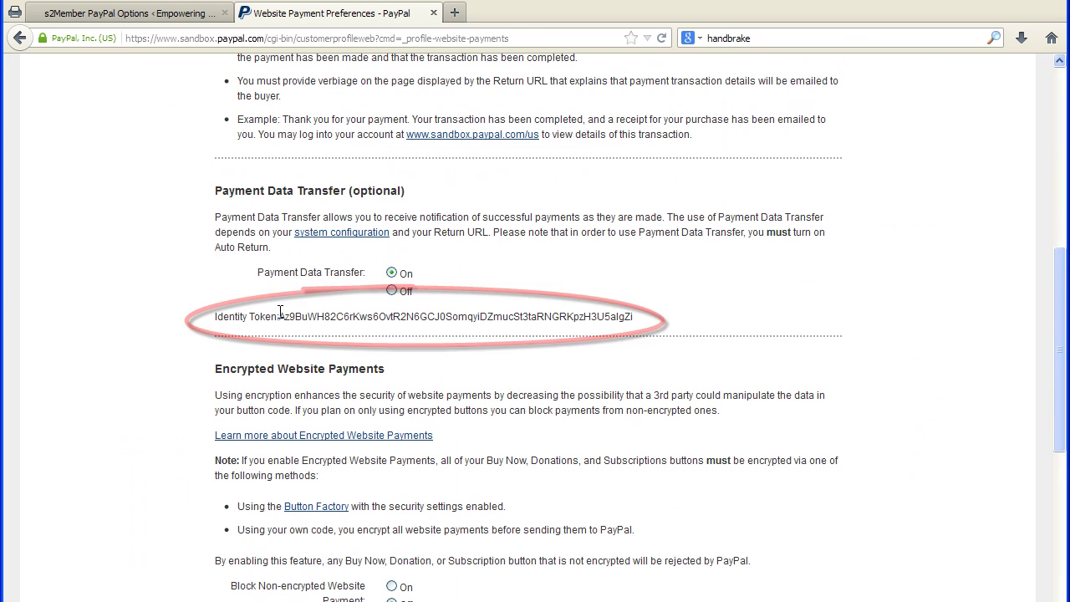
pyautogui.moveTo(280, 317); pyautogui.dragTo(627, 319)
pyautogui.rightClick(624, 320)
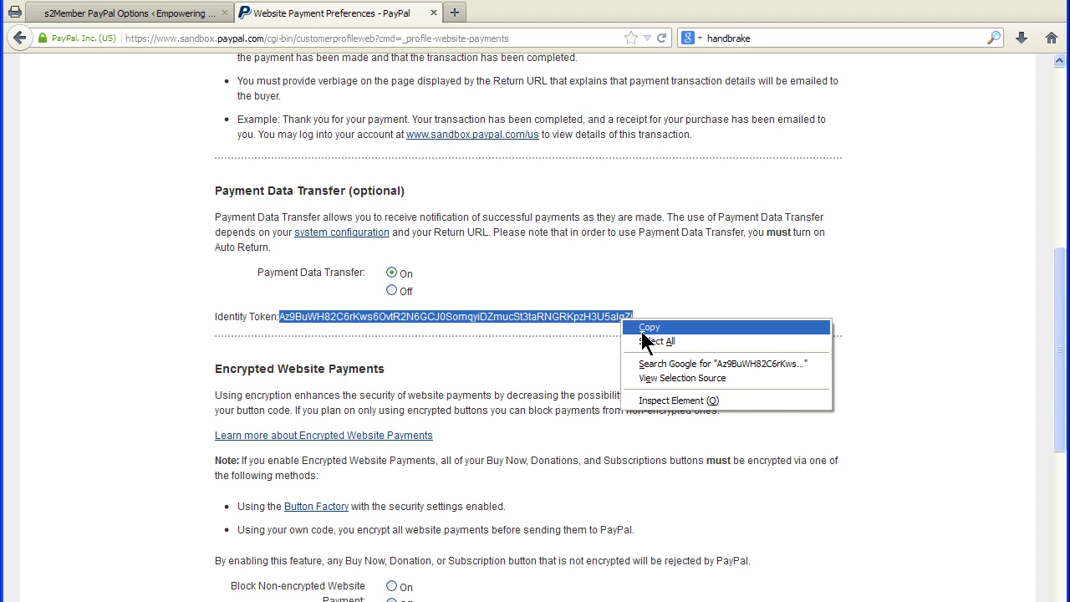
pyautogui.click(646, 328)
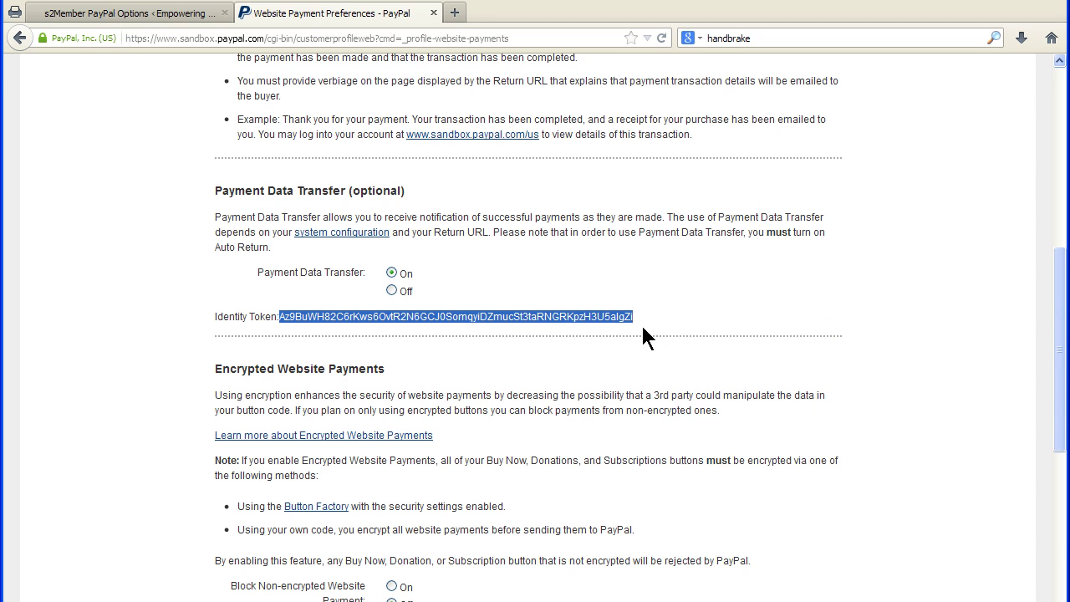
# Paste the Identity Token into s2Member's PayPal PDT Identity Token field and save all changes
pyautogui.click(155, 14)
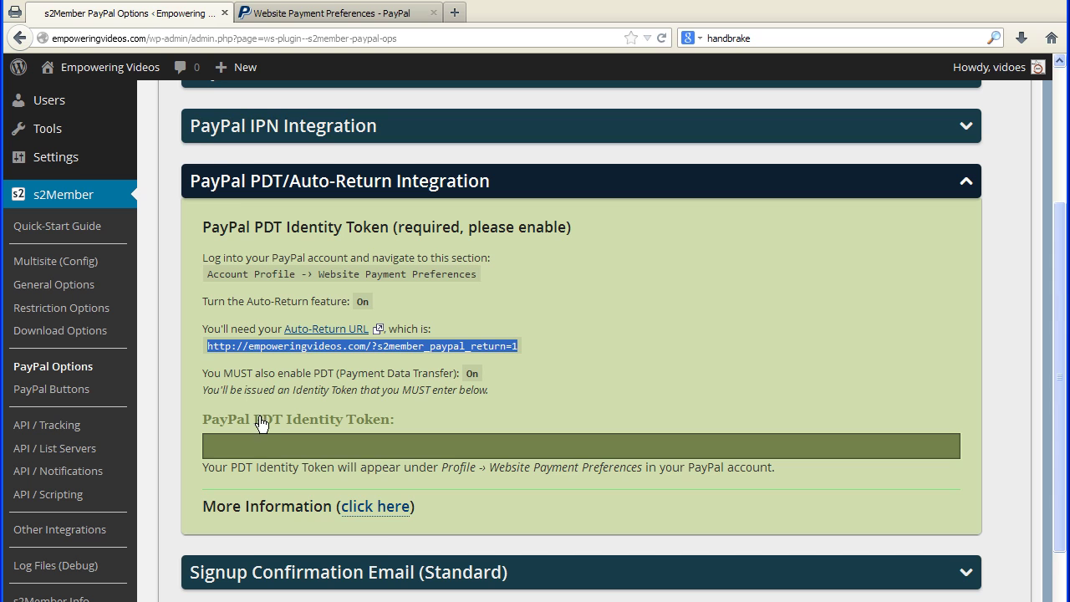
pyautogui.rightClick(263, 443)
pyautogui.click(292, 505)
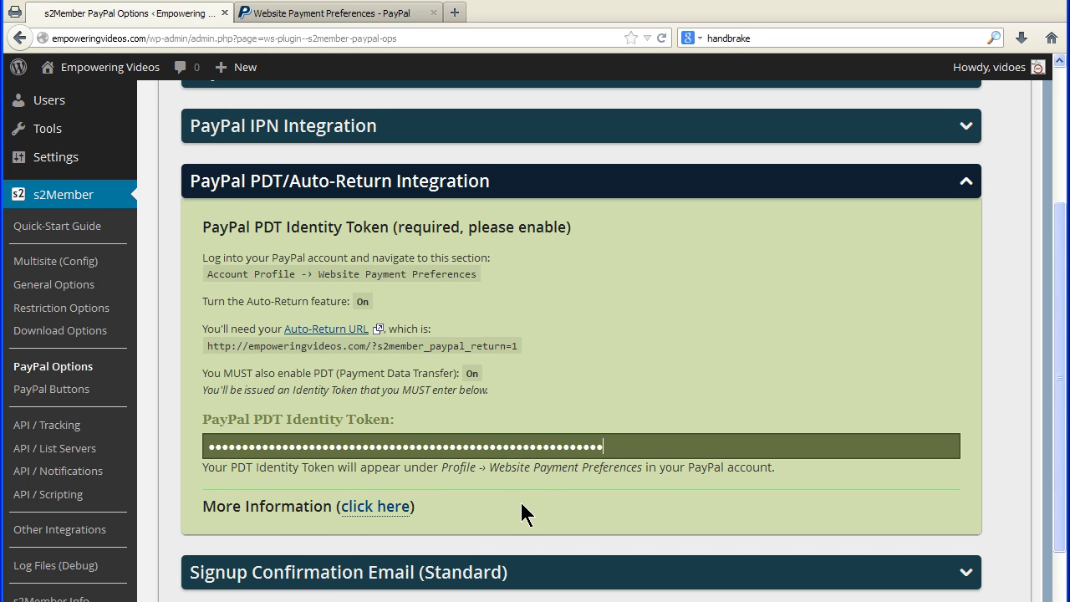
pyautogui.scroll(-4, 519, 502)
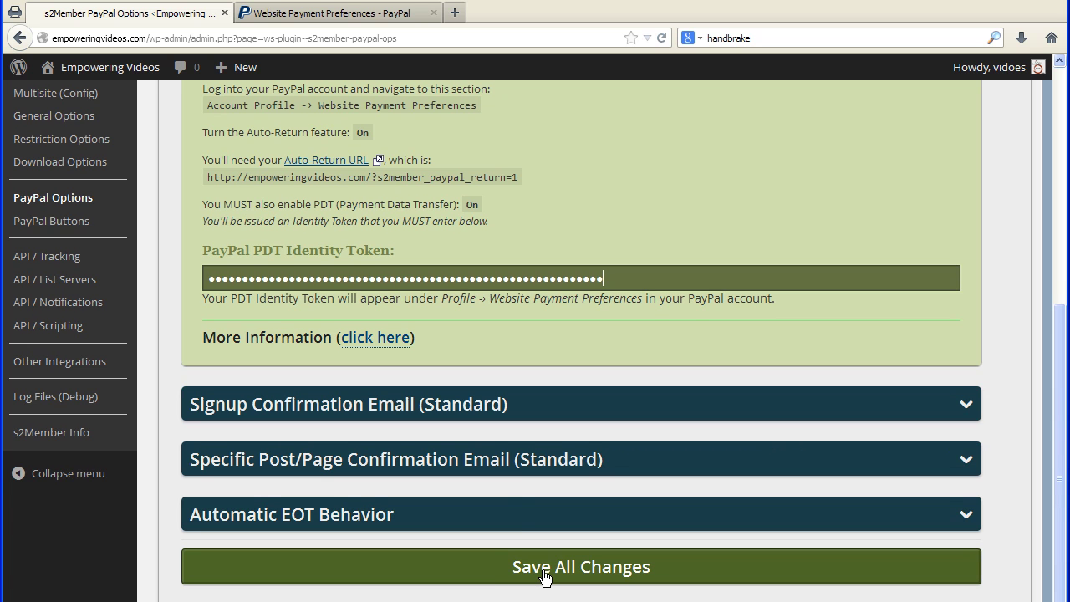
pyautogui.click(545, 577)
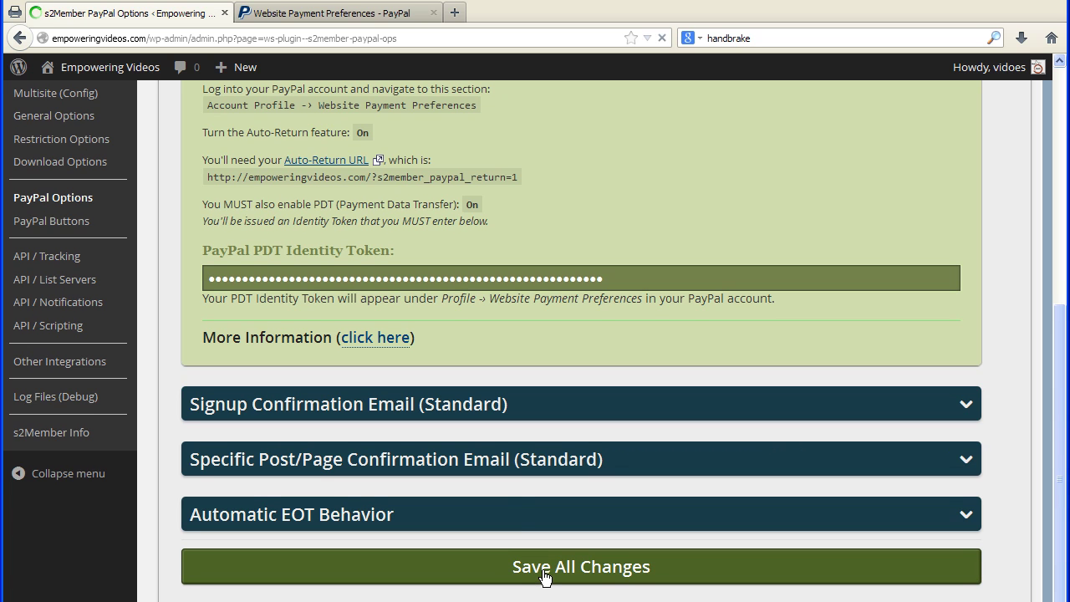